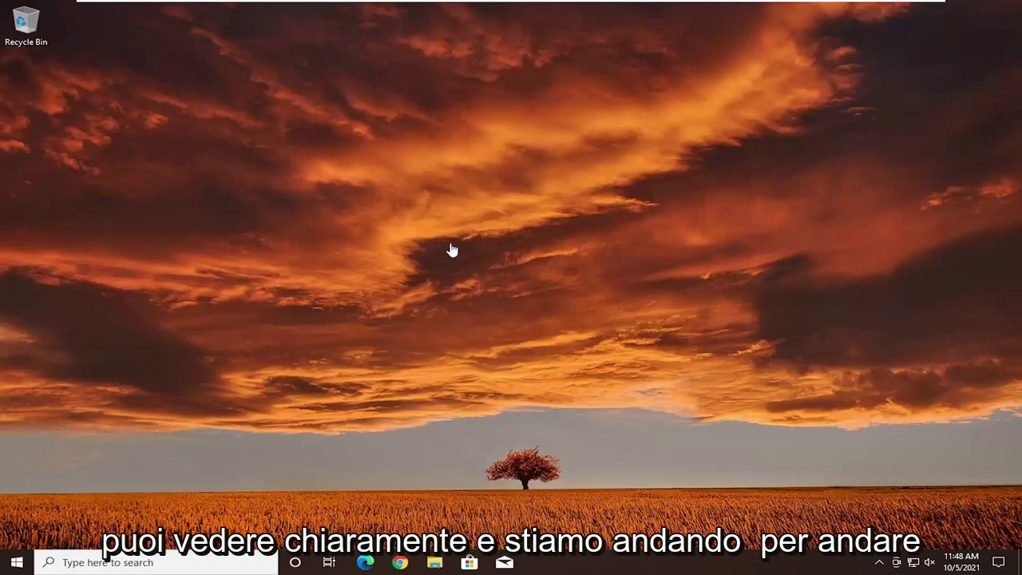
- Open Disk Management via a Start search for 'disk management' and centre its window
click(17, 562)
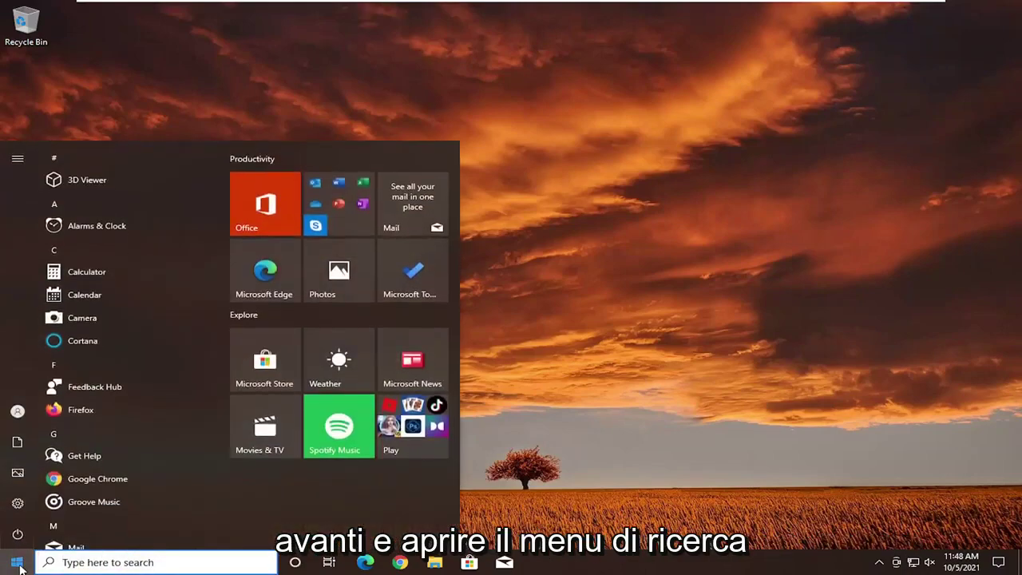
text(disk management)
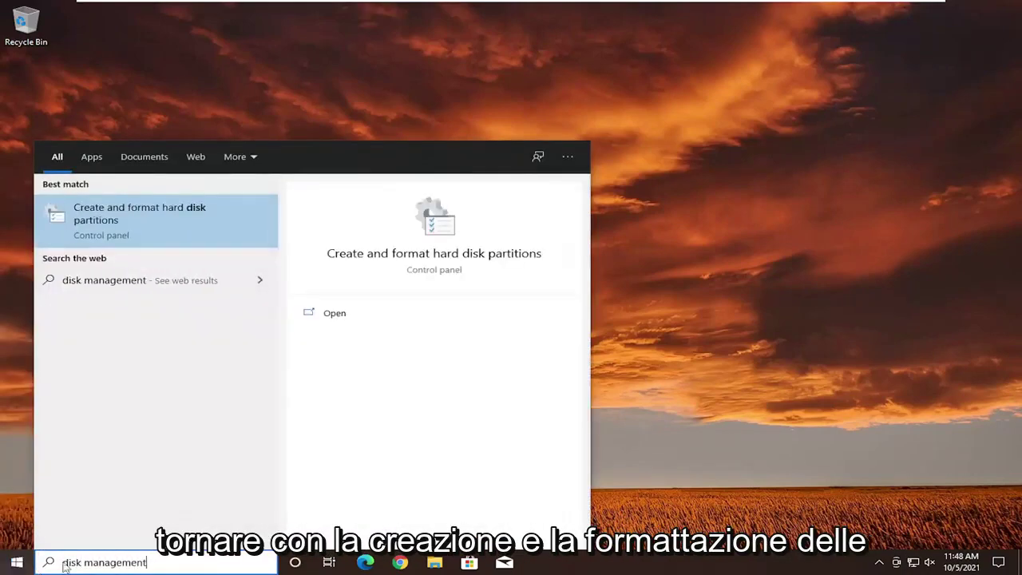
click(150, 221)
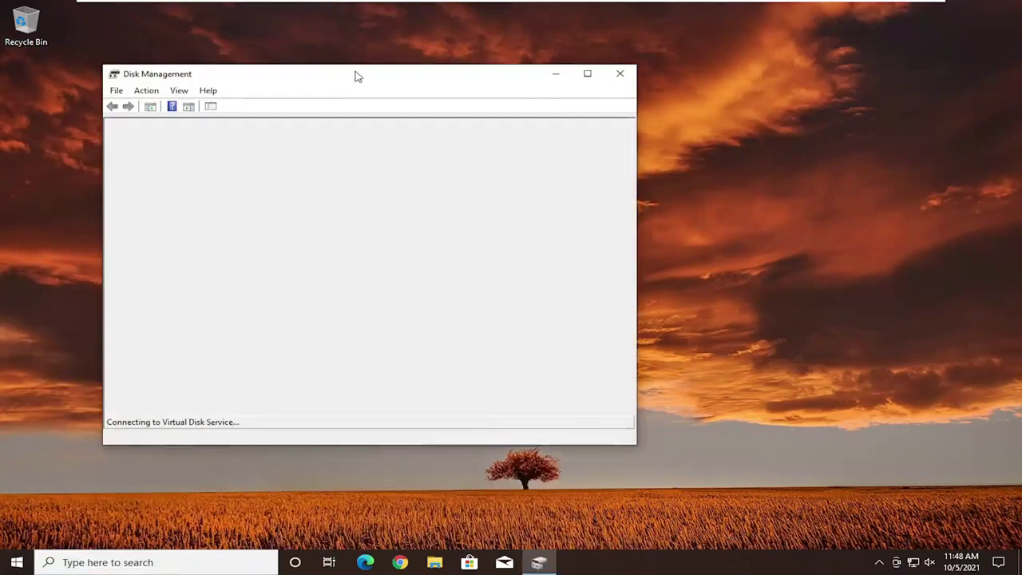
drag(358, 76, 529, 72)
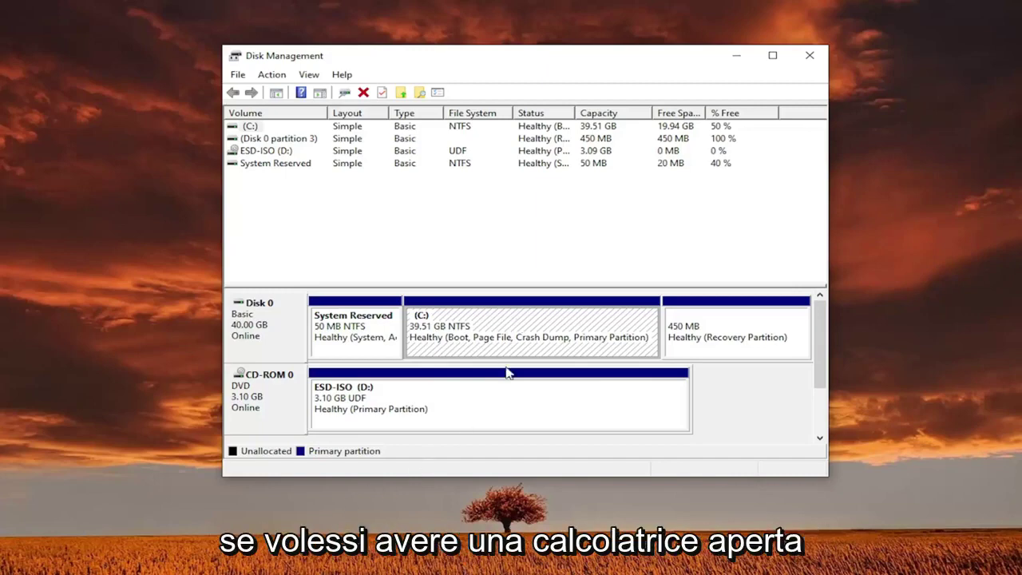
- Start shrinking the C: partition and enter 15380 MB as the amount to shrink
right_click(469, 319)
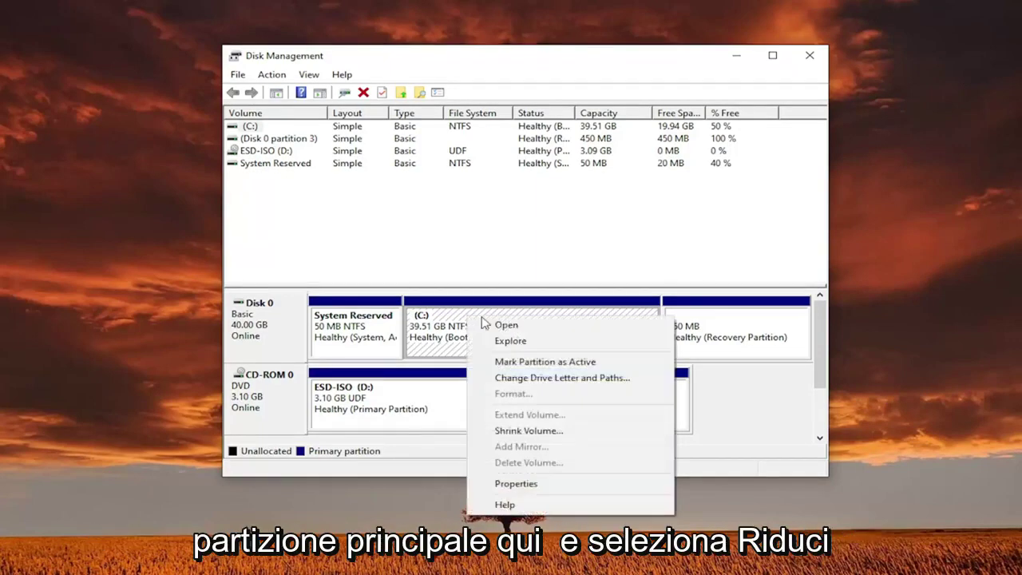
click(527, 430)
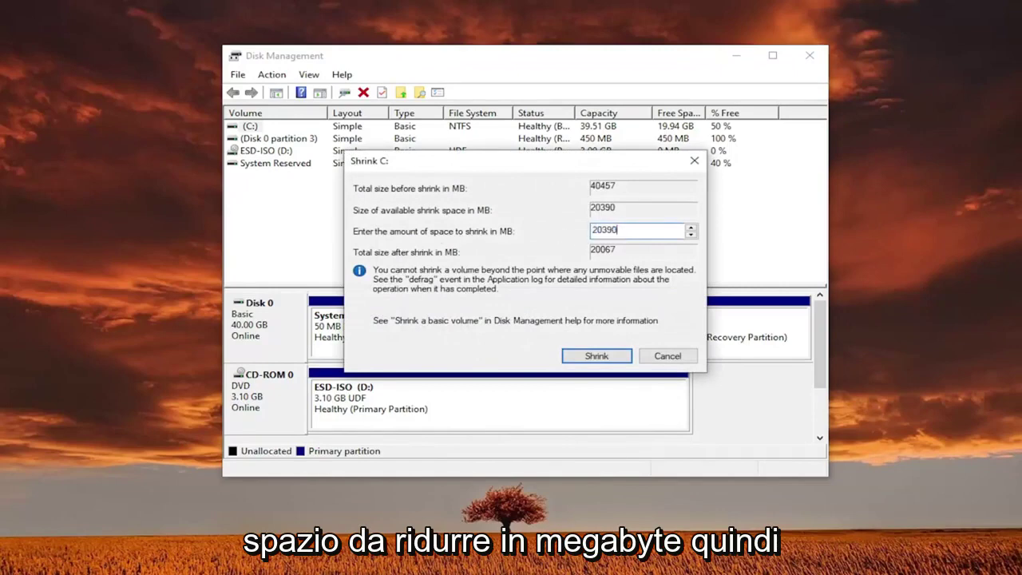
text(15)
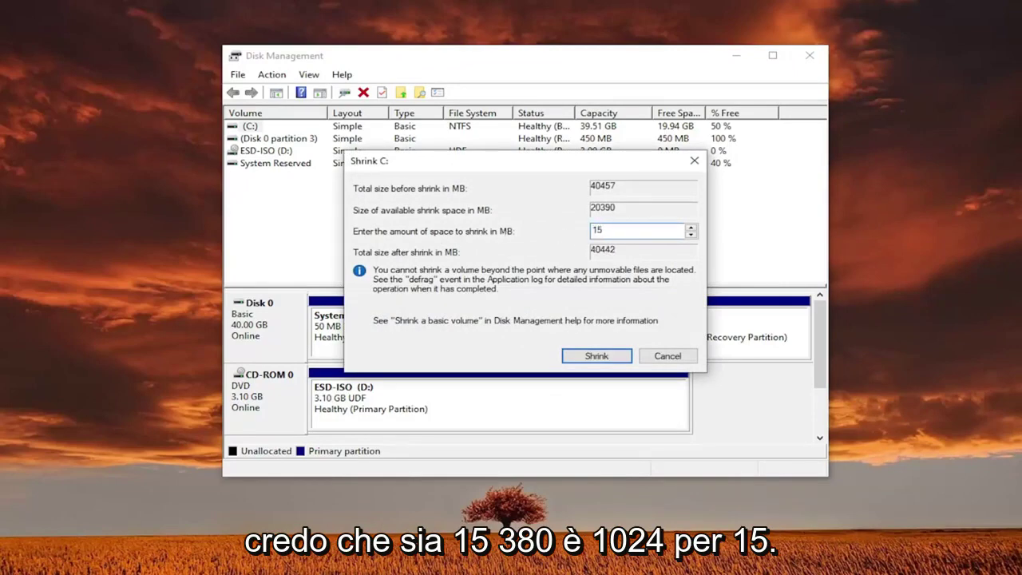
text(380)
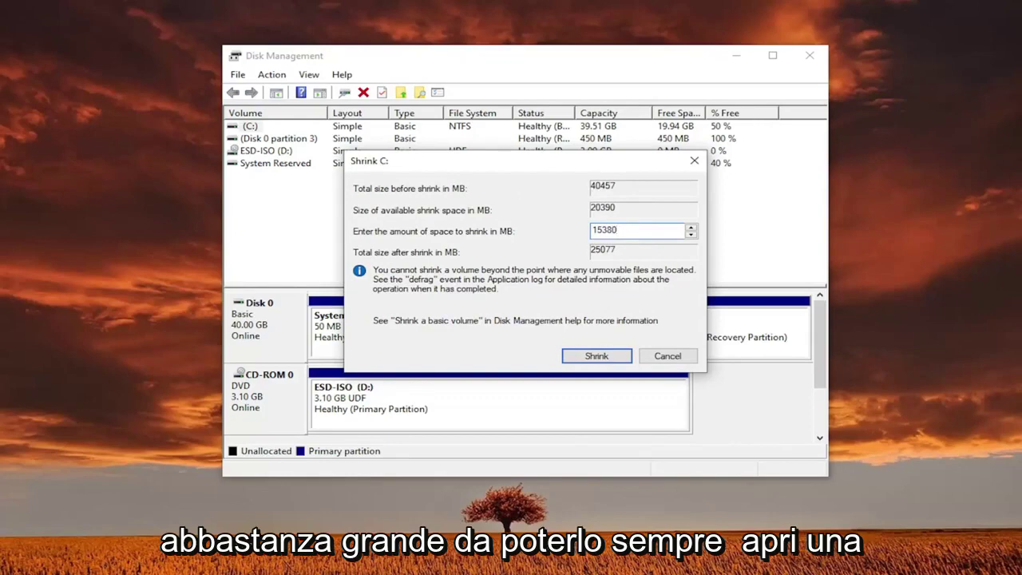
- Launch Calculator by searching 'calc' from the Start menu
key(super)
text(calc)
key(Return)
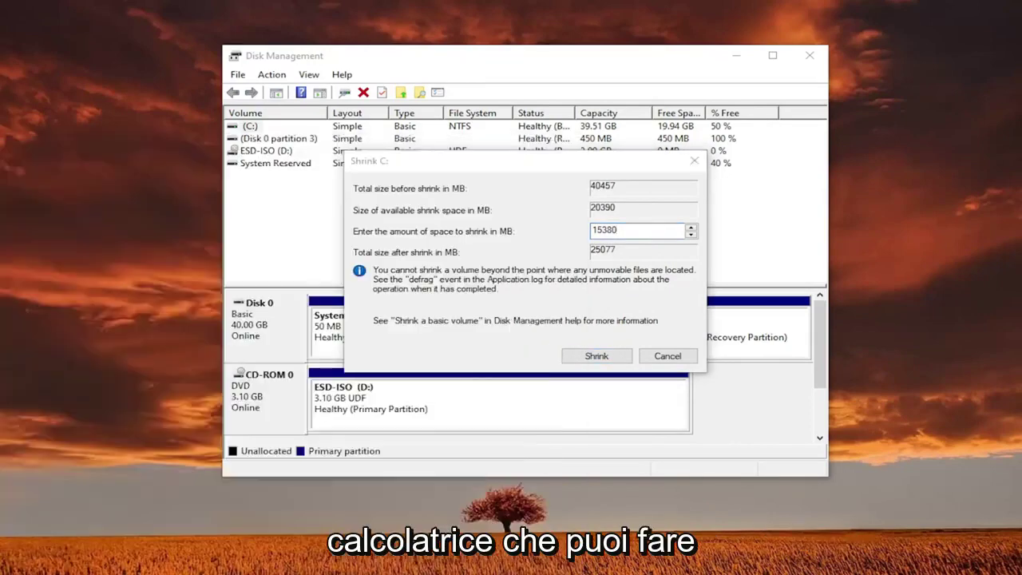
- Compute 1024*15 = 15,360 in Calculator and change the shrink amount to 15360 MB
text(1024)
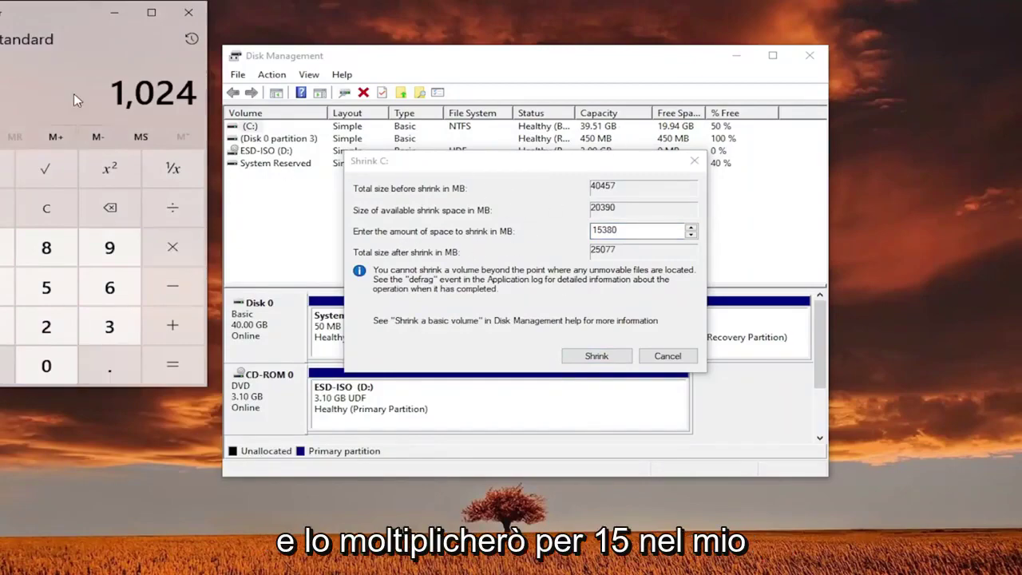
text(*15=)
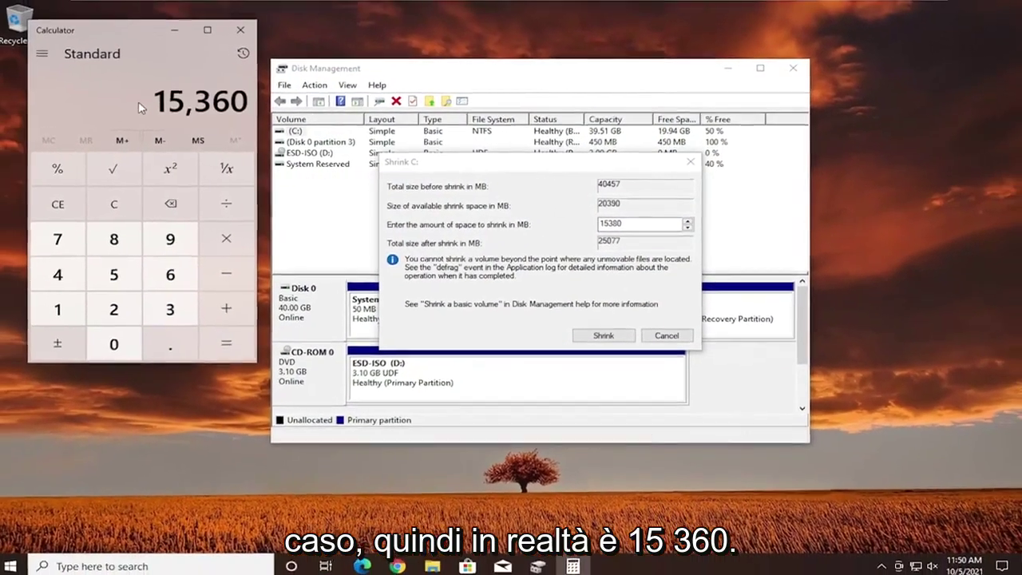
drag(631, 224, 612, 224)
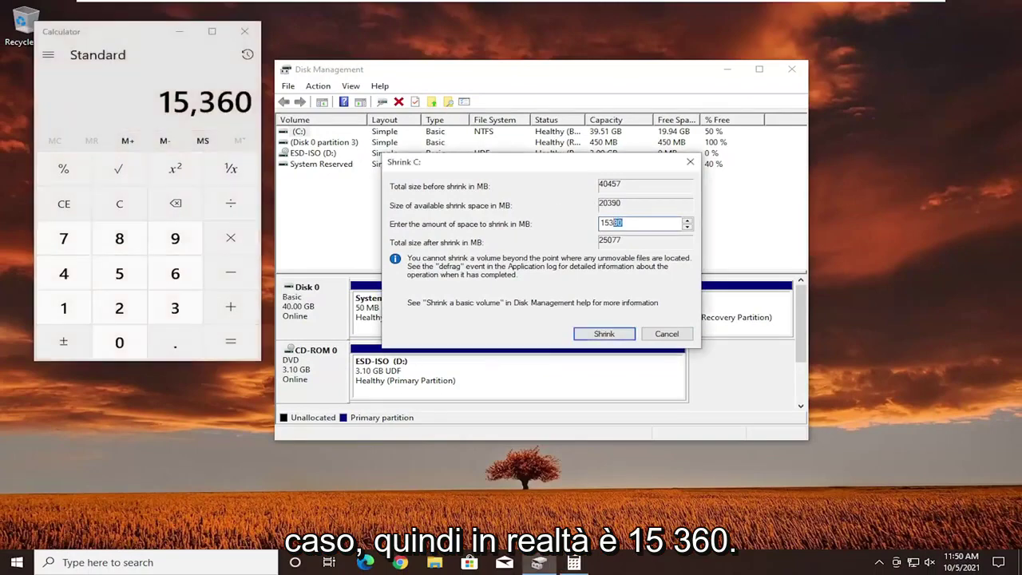
text(60)
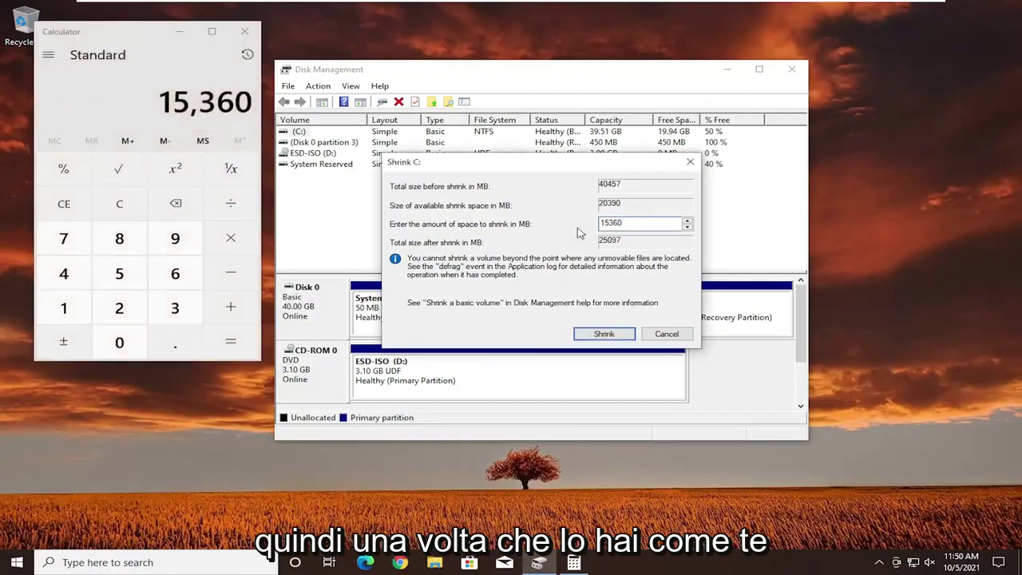
- Close Calculator, shrink C: by 15360 MB, and close Disk Management
click(244, 31)
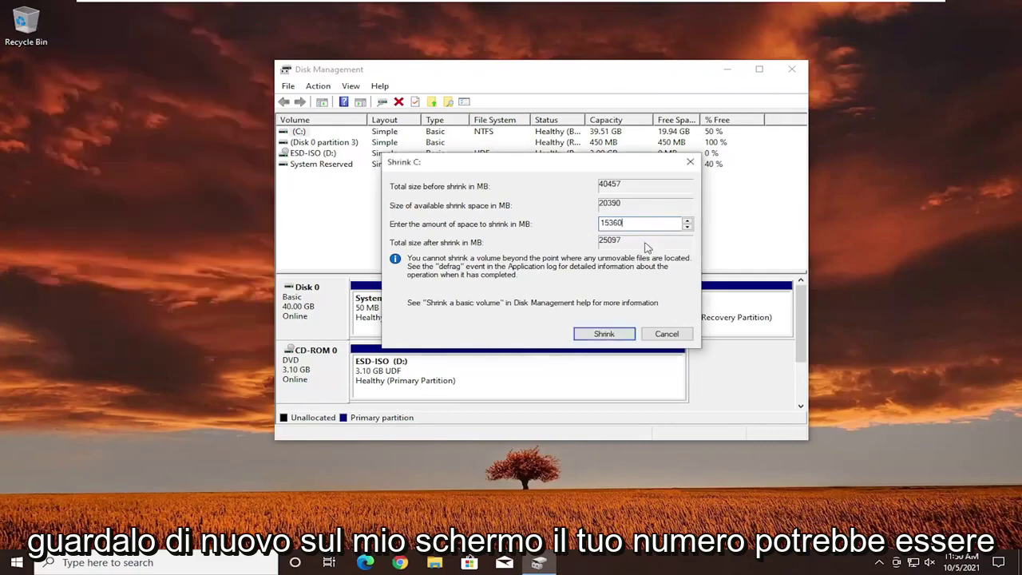
click(604, 334)
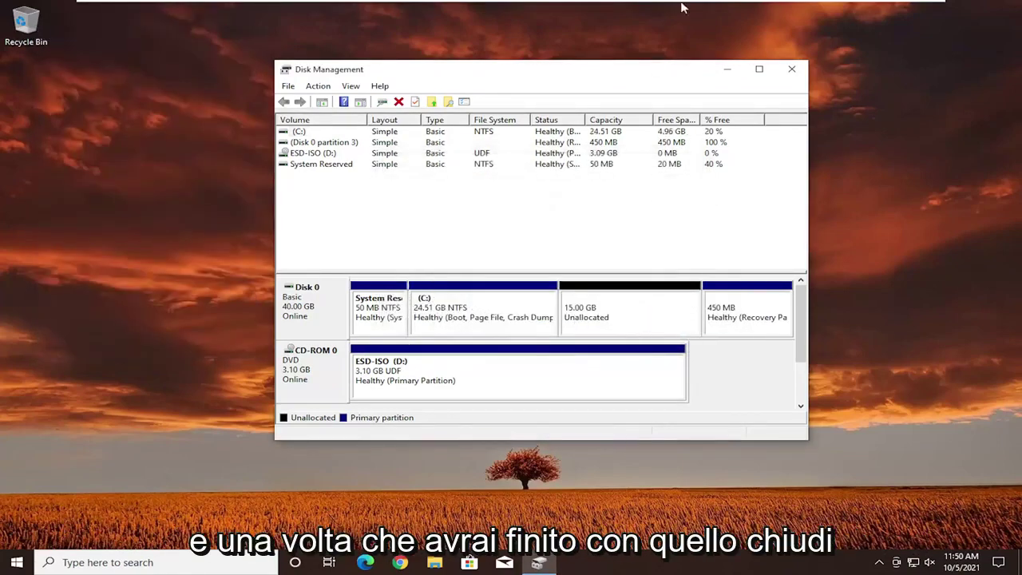
click(792, 68)
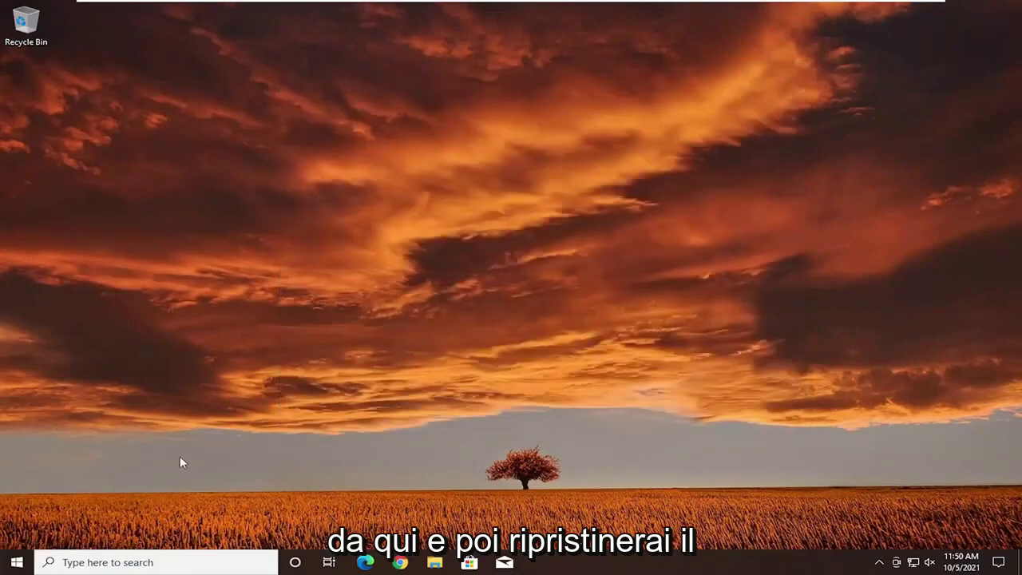
- Restart the PC from the Start button's Shut down or sign out menu
right_click(13, 569)
mouse_move(64, 534)
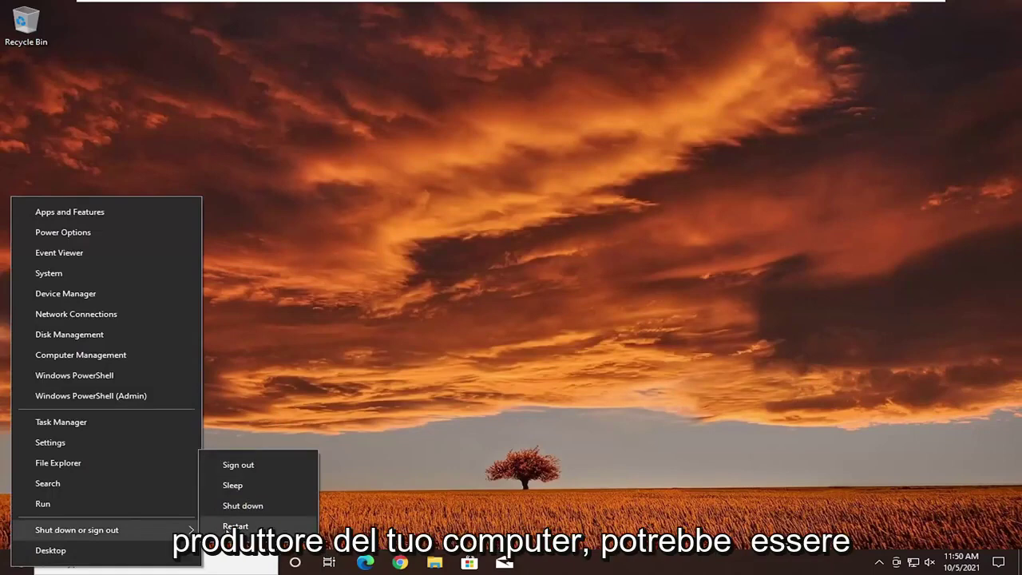
click(229, 528)
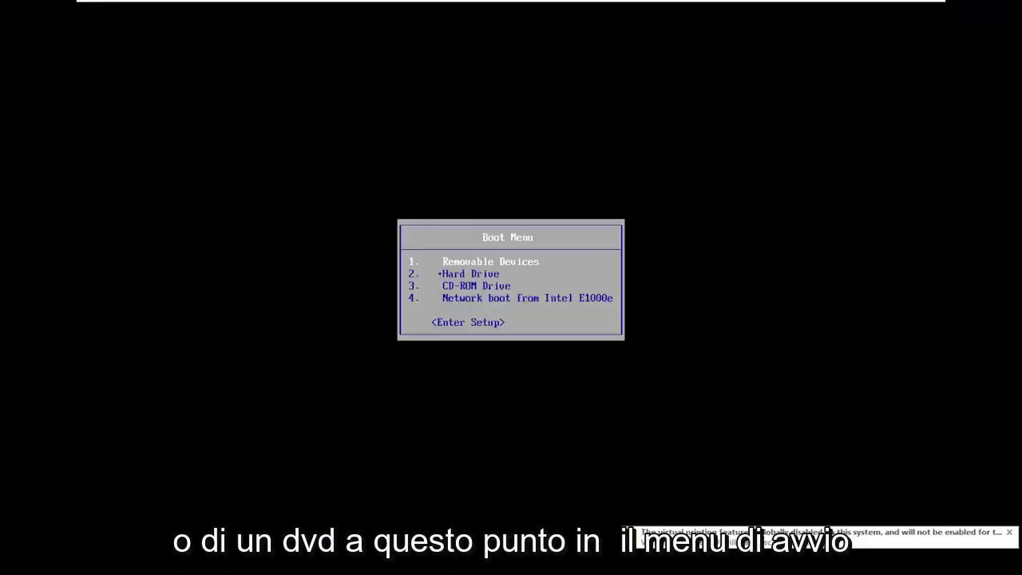
- Boot from the CD-ROM Drive in the Boot Menu and confirm booting from the install DVD
key(Down)
key(Down)
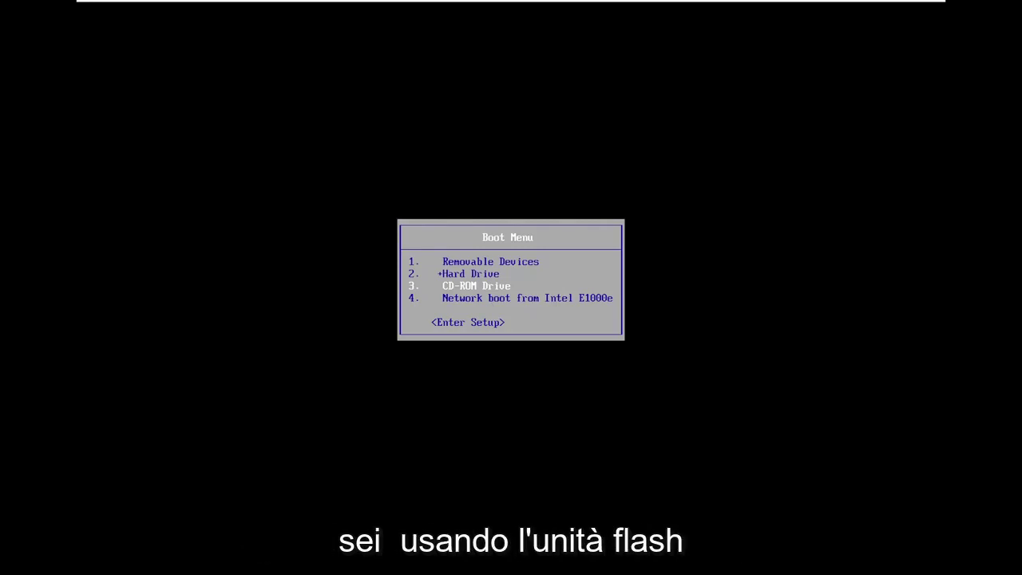
key(Return)
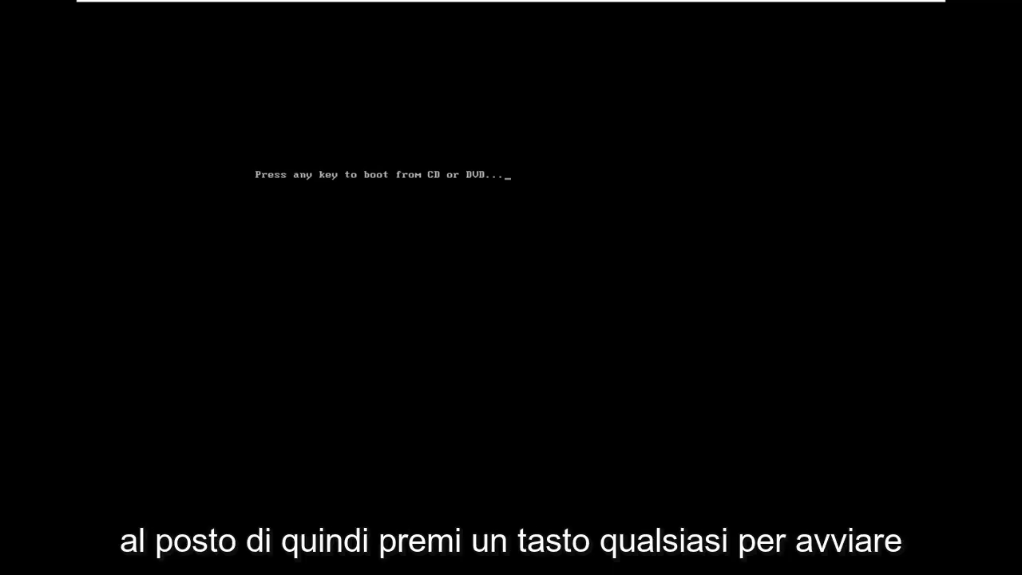
key(Return)
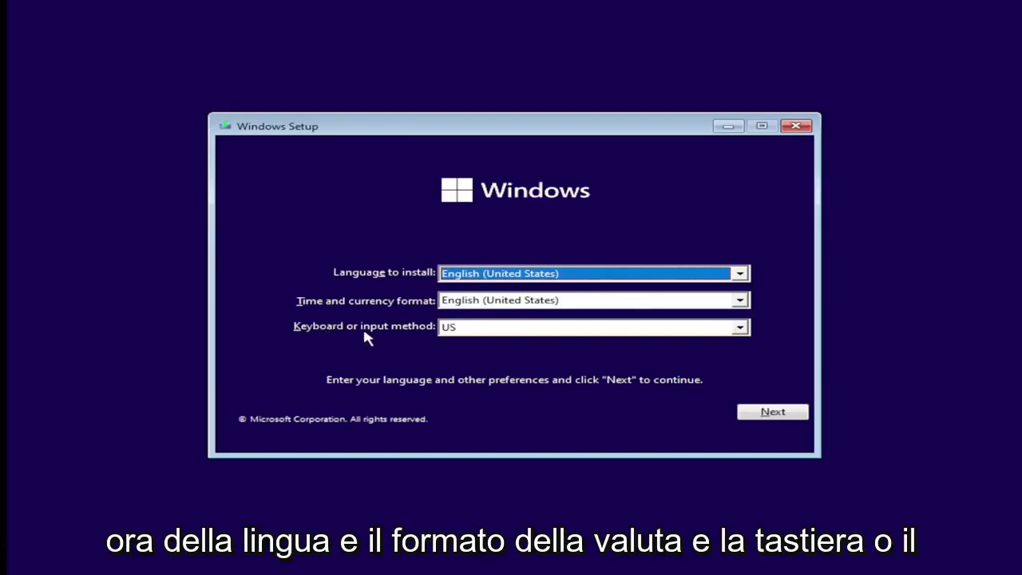
- Keep English (United States) defaults, start Install now without a product key, and accept the license terms
click(745, 413)
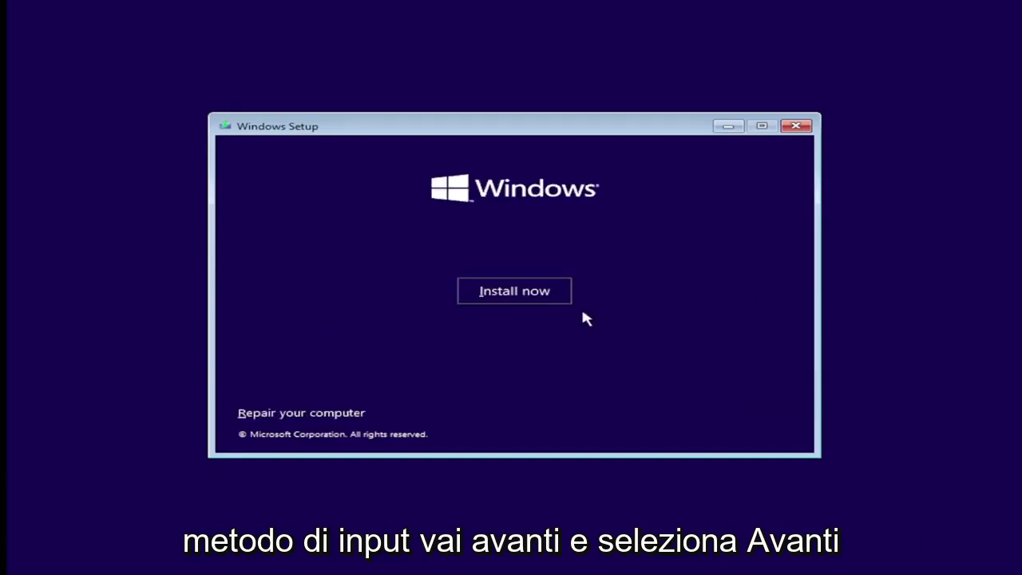
click(520, 293)
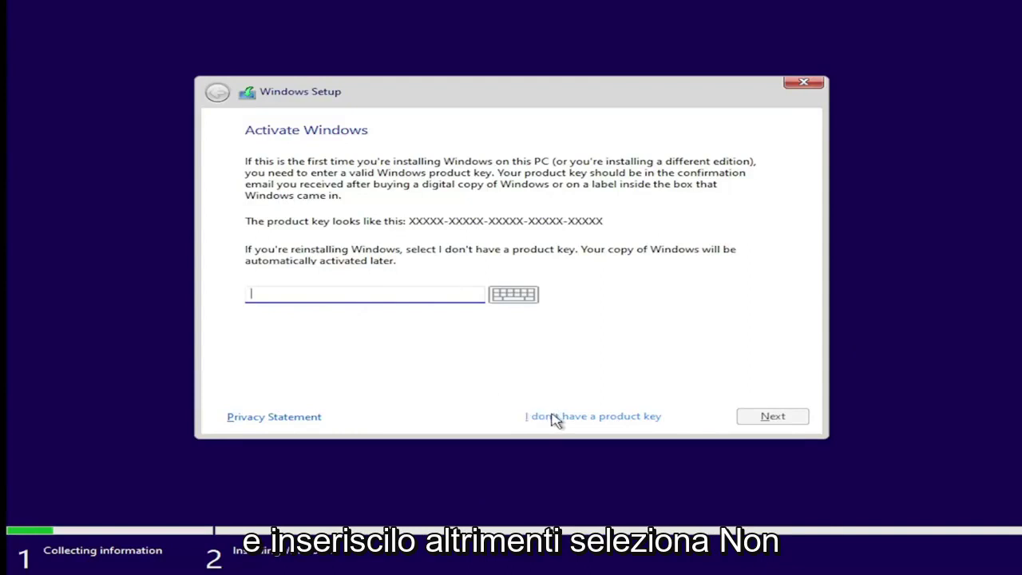
click(582, 422)
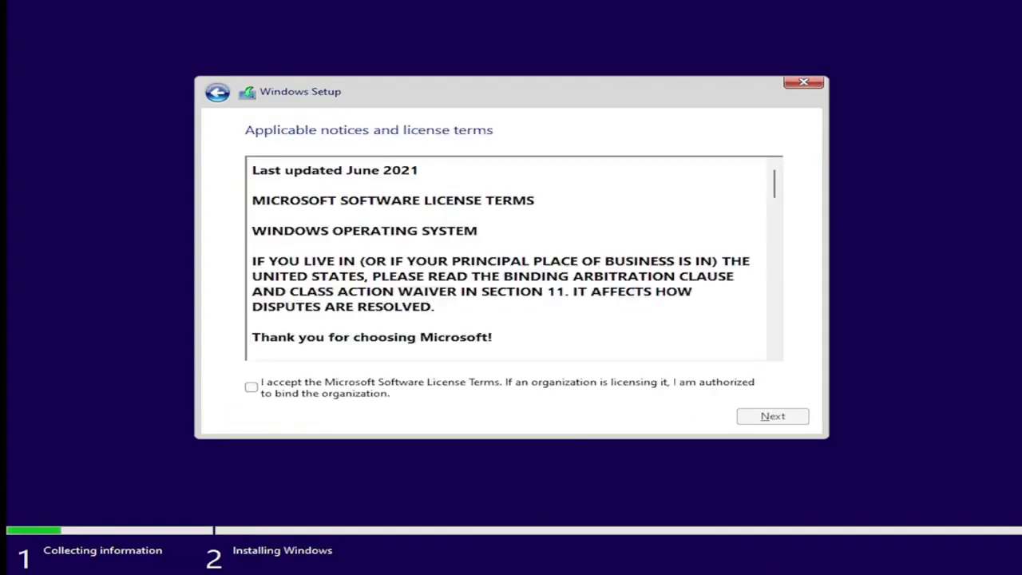
click(251, 388)
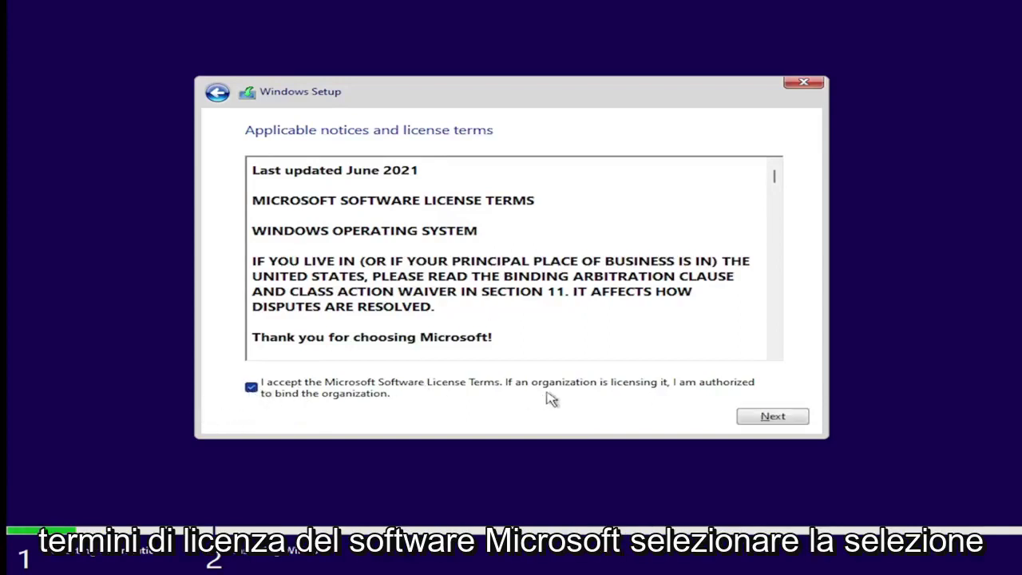
click(768, 417)
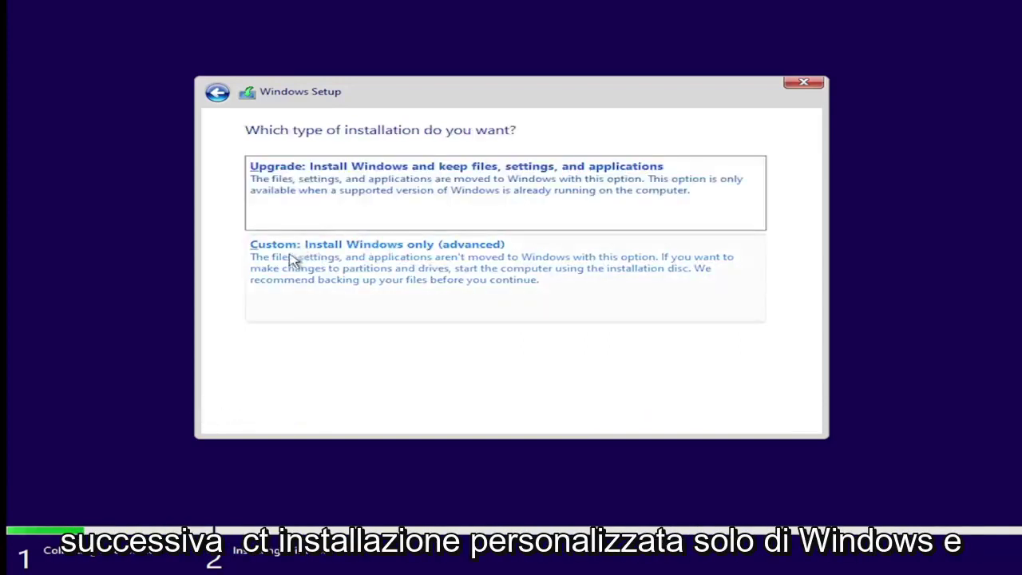
- Choose Custom: Install Windows only onto Drive 0's 15.0 GB unallocated space and begin installing
click(452, 276)
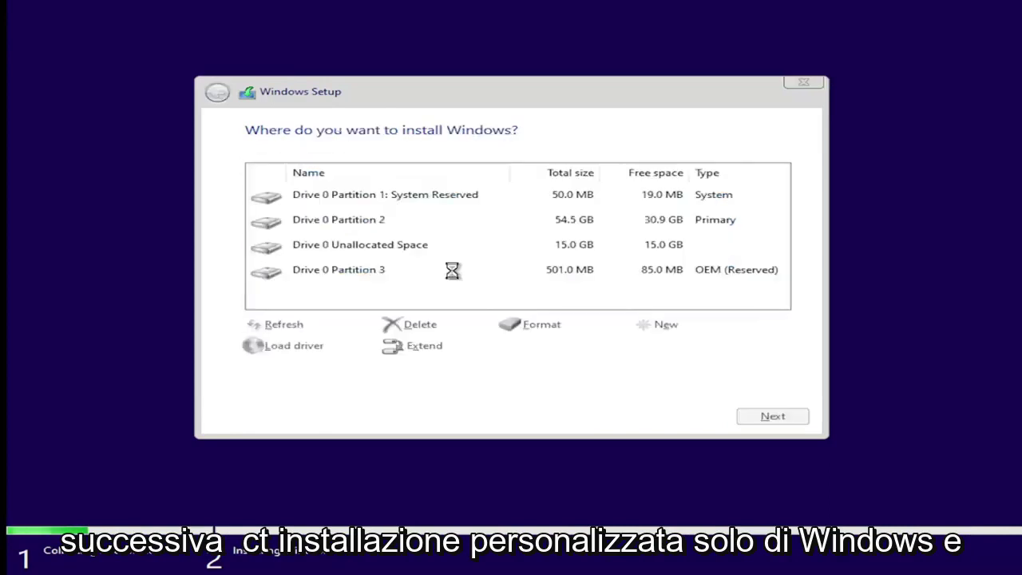
click(360, 254)
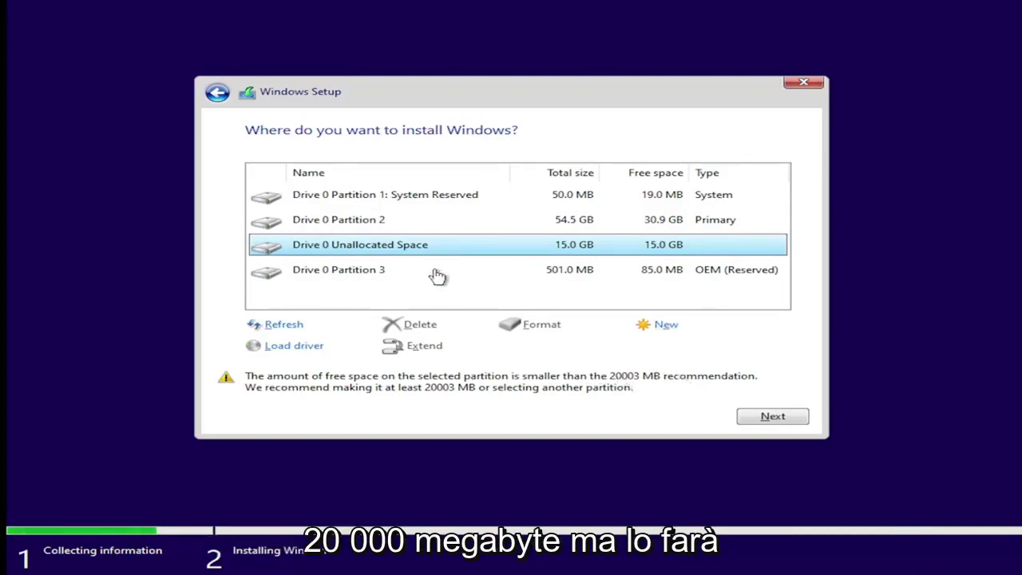
click(763, 419)
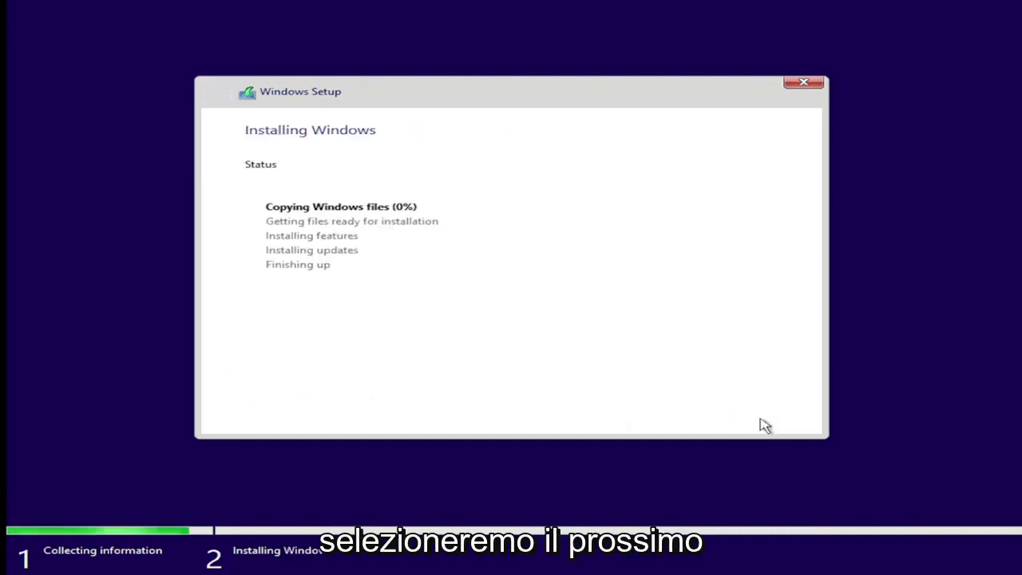